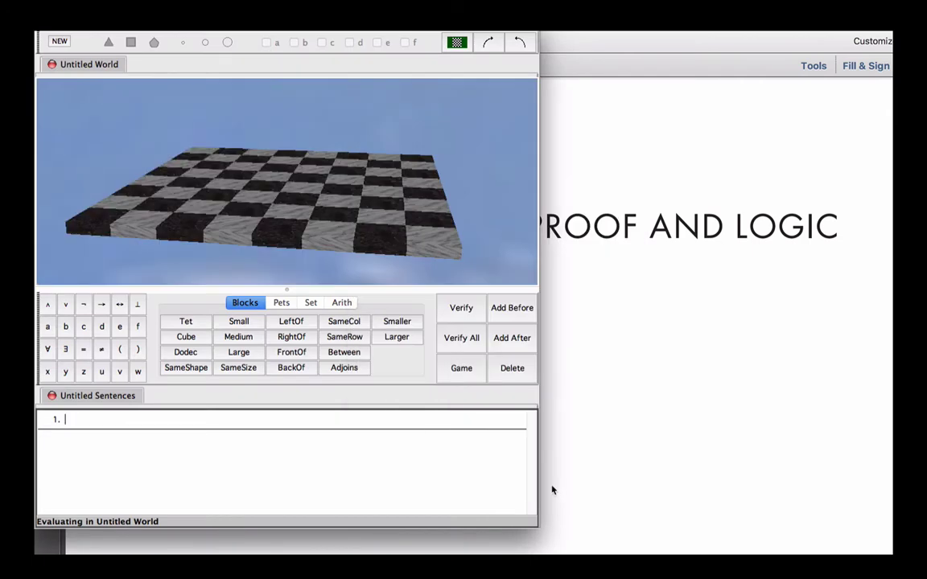
# Step: Widen the Tarski's World window and rotate the 3-D board to a new angle
pyautogui.moveTo(536, 523); pyautogui.dragTo(775, 546)
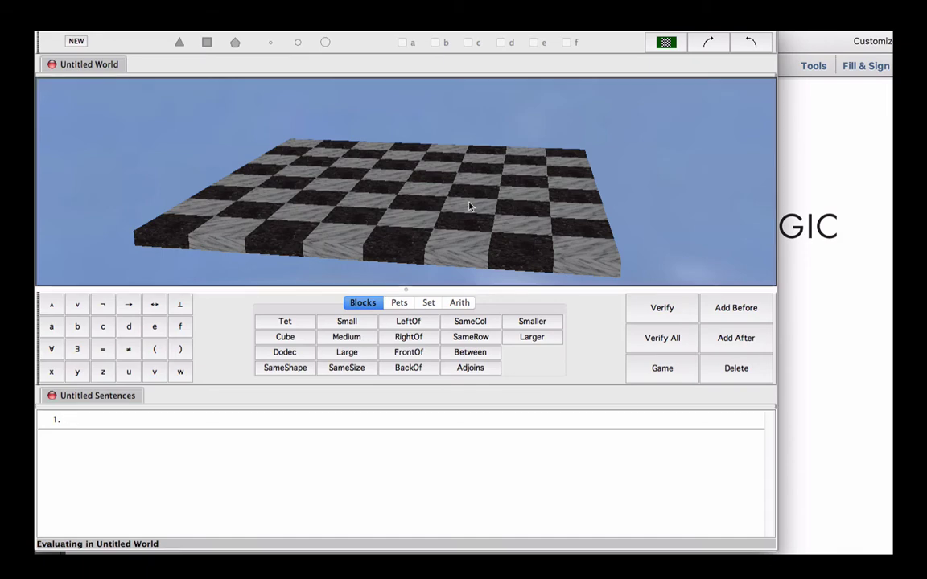
pyautogui.moveTo(473, 194)
pyautogui.mouseDown()
pyautogui.moveTo(369, 186)
pyautogui.moveTo(441, 217)
pyautogui.moveTo(548, 182)
pyautogui.moveTo(461, 197)
pyautogui.moveTo(482, 196)
pyautogui.mouseUp()
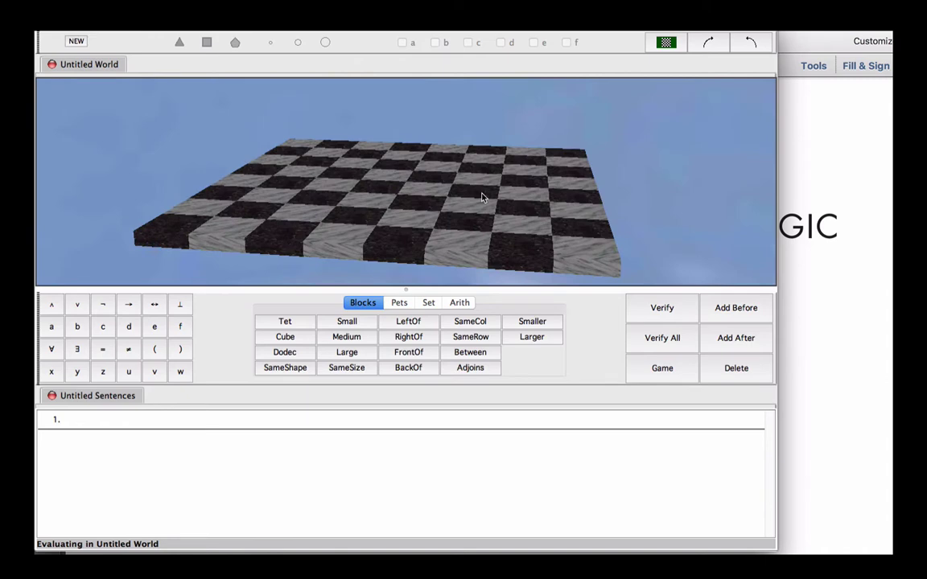
# Step: Turn the board a step and back, then add two small cubes to the world
pyautogui.click(708, 44)
pyautogui.click(749, 42)
pyautogui.click(76, 41)
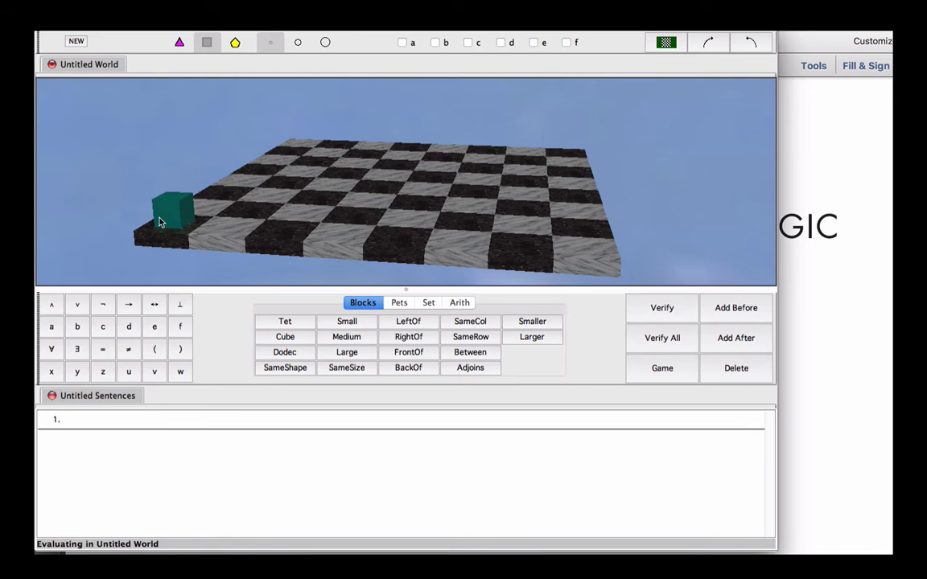
pyautogui.click(76, 41)
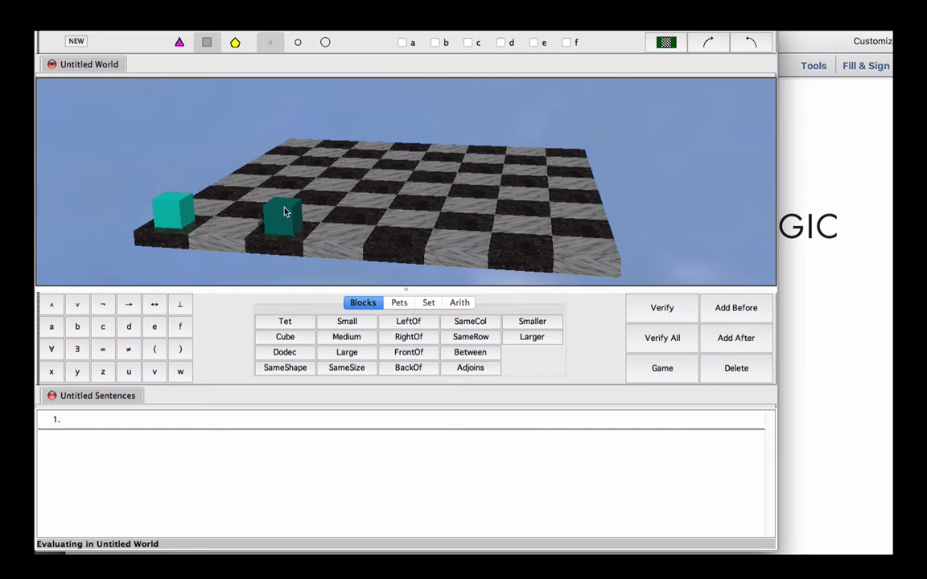
# Step: Select the right-hand cube and set its size to Large
pyautogui.click(274, 216)
pyautogui.click(275, 211)
pyautogui.click(171, 211)
pyautogui.click(278, 211)
pyautogui.click(171, 211)
pyautogui.click(298, 43)
pyautogui.click(324, 43)
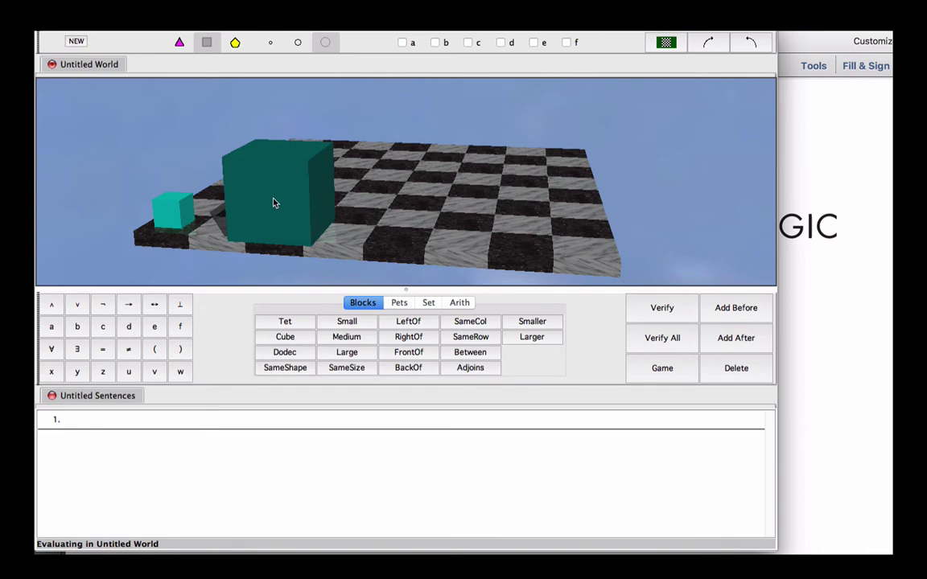
pyautogui.click(298, 43)
pyautogui.click(271, 43)
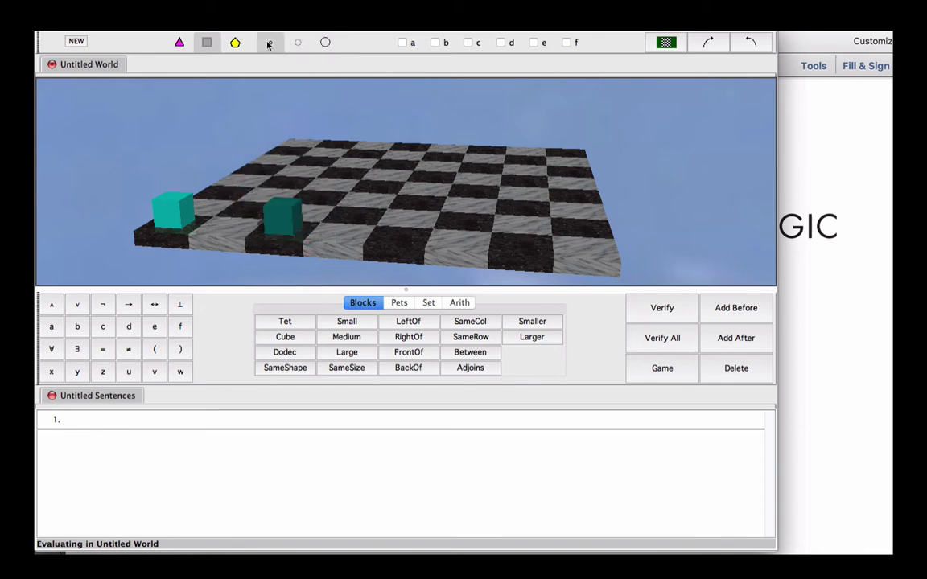
pyautogui.click(297, 42)
pyautogui.click(325, 43)
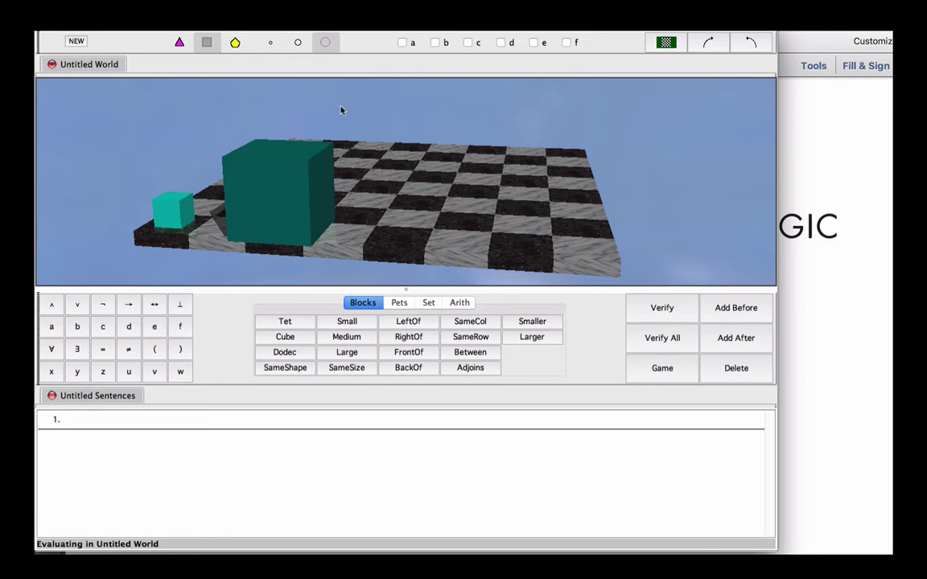
# Step: Give the large cube the names a and c, then reselect it
pyautogui.click(404, 43)
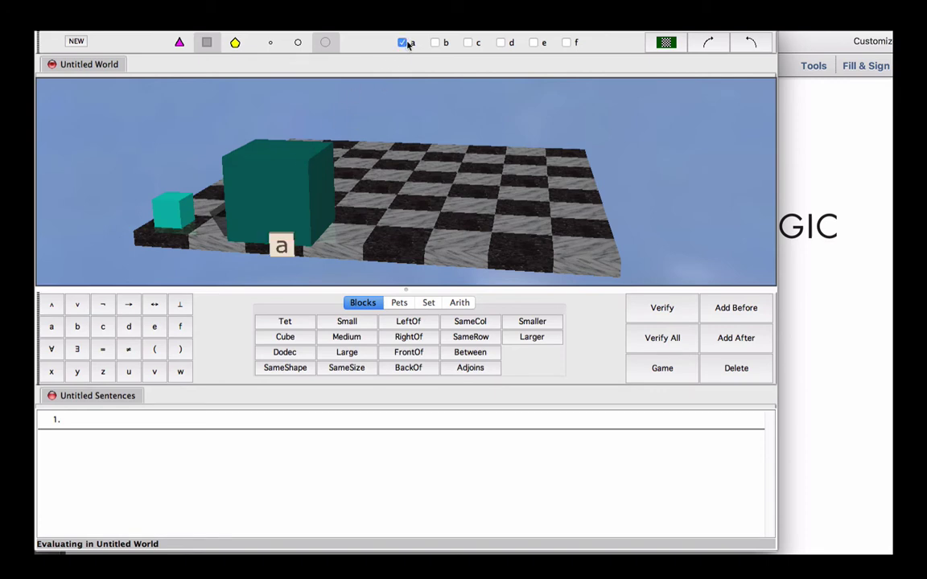
pyautogui.click(470, 43)
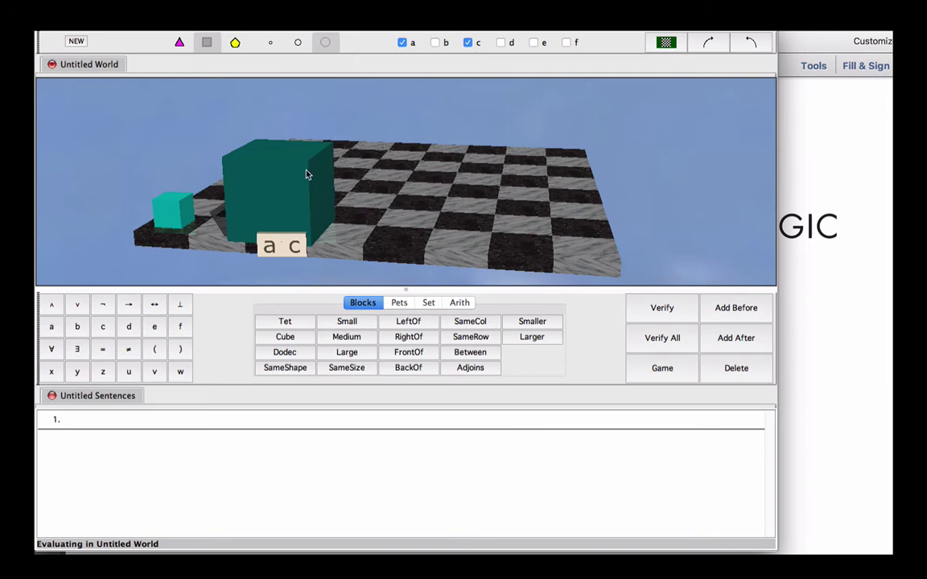
pyautogui.click(178, 206)
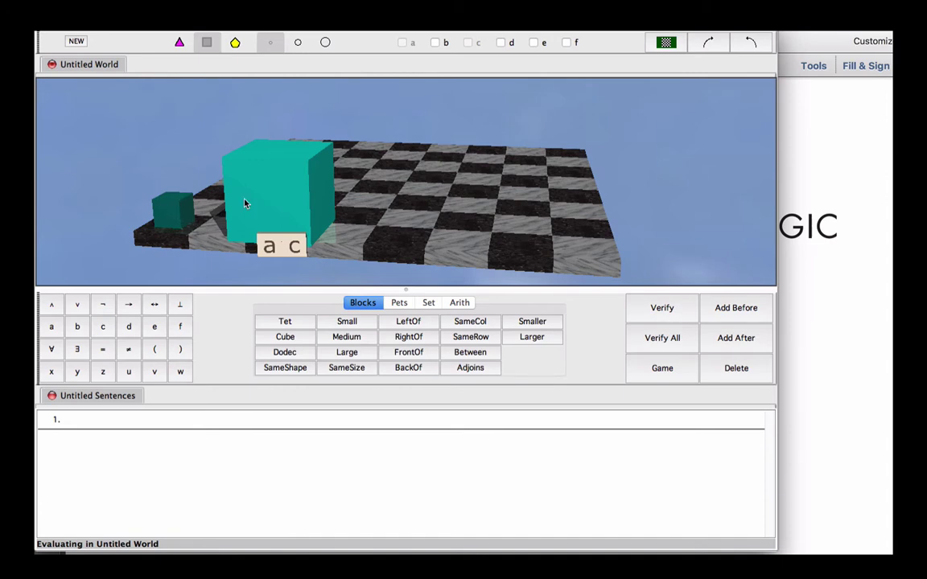
pyautogui.click(174, 208)
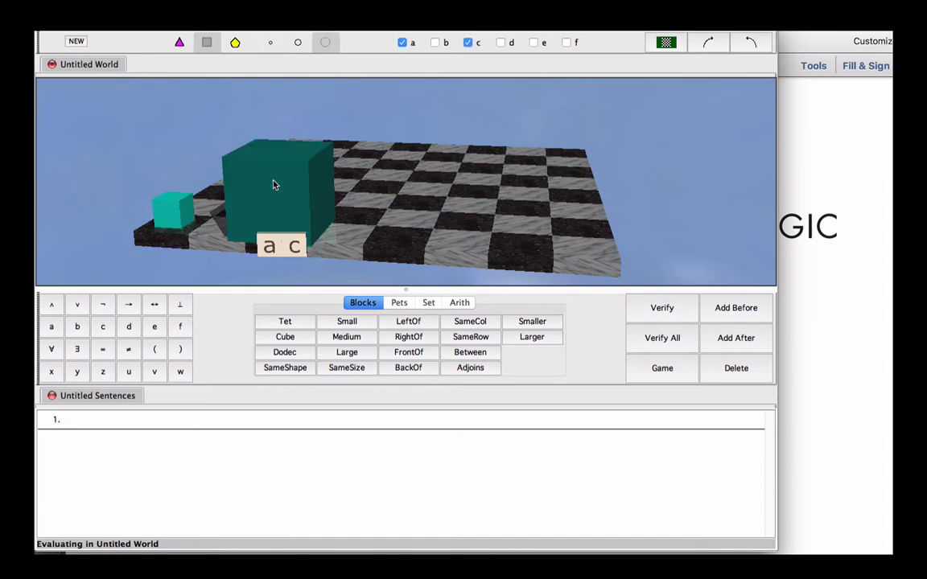
pyautogui.click(175, 209)
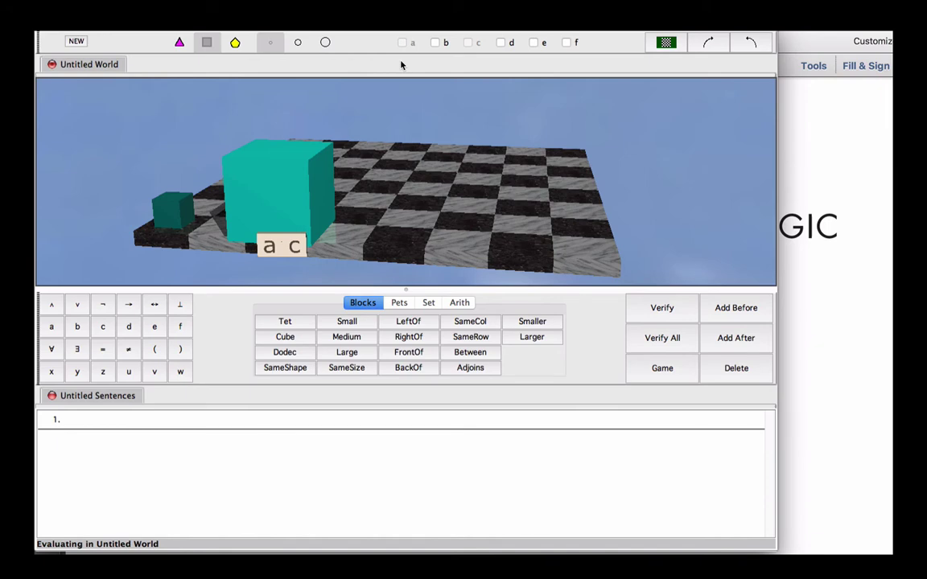
# Step: Place the cursor on line 1 of the Untitled Sentences pane
pyautogui.click(375, 418)
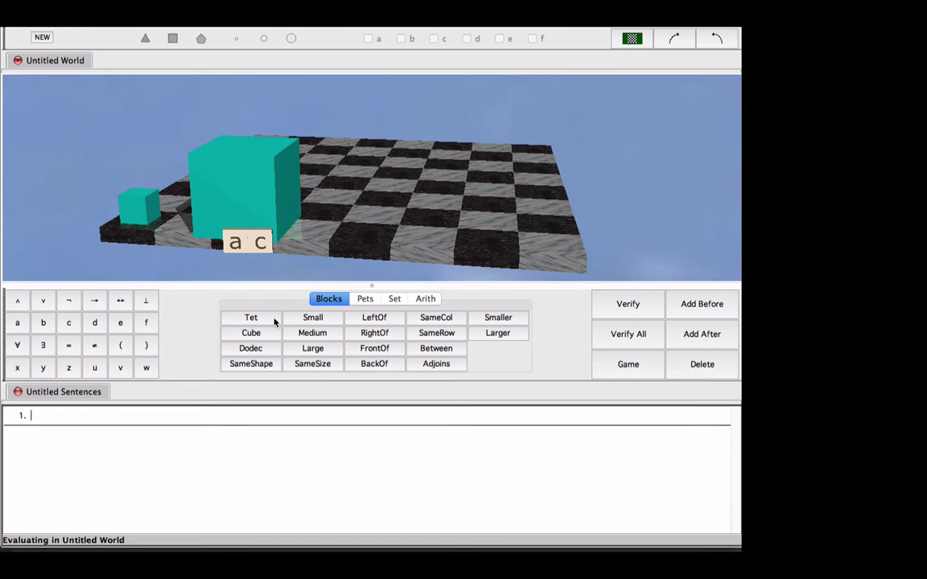
# Step: Replace the typed 'A is a cube.' with the formal sentence Cube(a) on line 1
pyautogui.write('A is a cube.')
pyautogui.moveTo(64, 414); pyautogui.dragTo(30, 416)
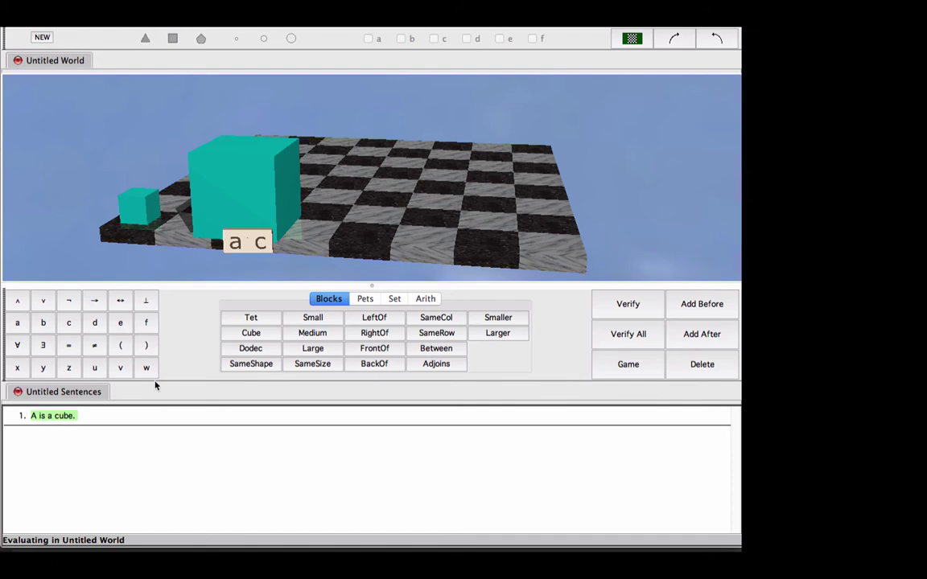
pyautogui.press('BackSpace')
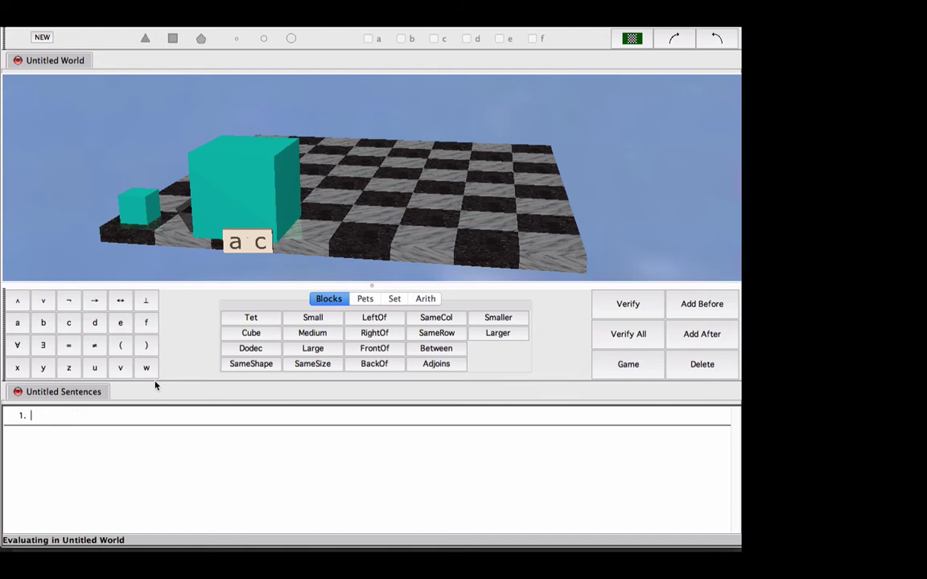
pyautogui.click(252, 334)
pyautogui.click(18, 322)
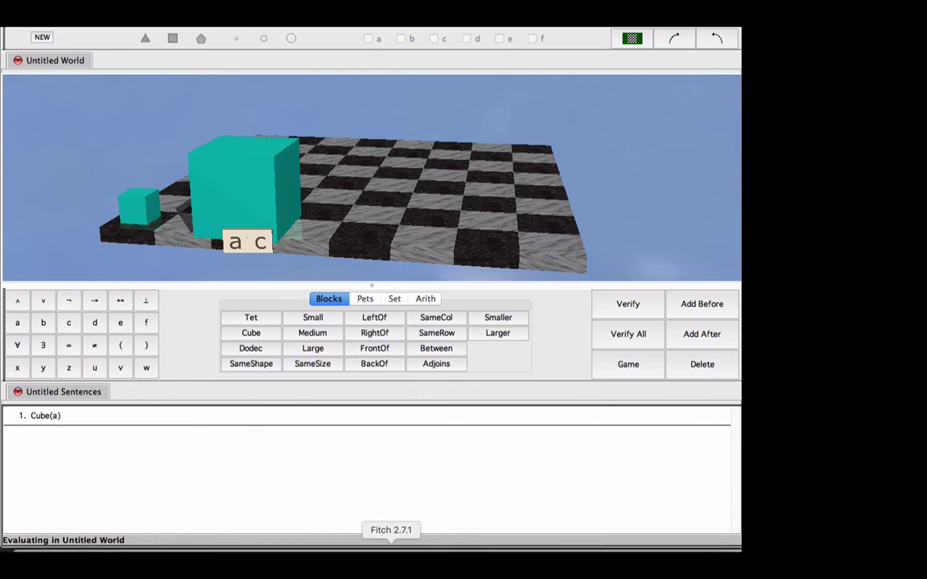
# Step: Bring Fitch to the front and widen its proof window
pyautogui.click(410, 564)
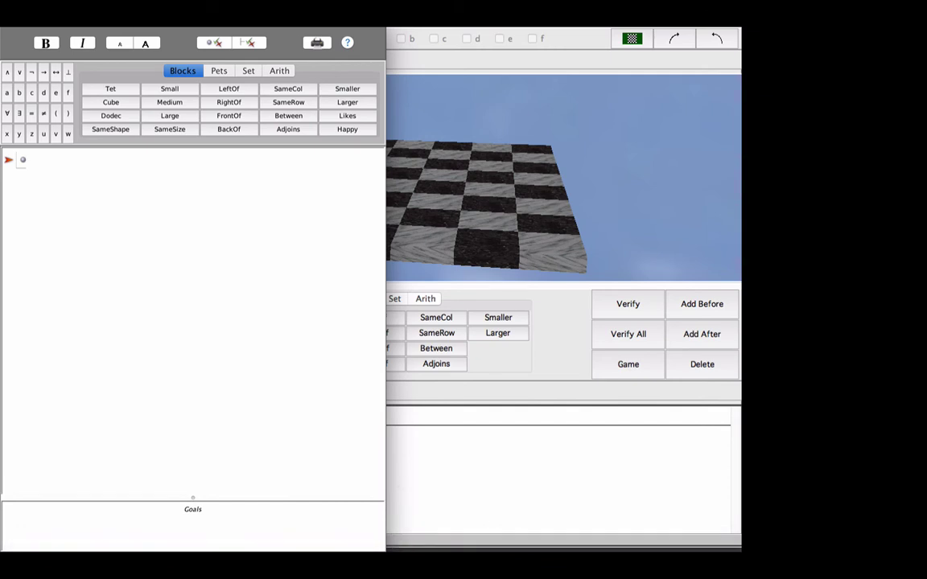
pyautogui.moveTo(385, 548); pyautogui.dragTo(586, 539)
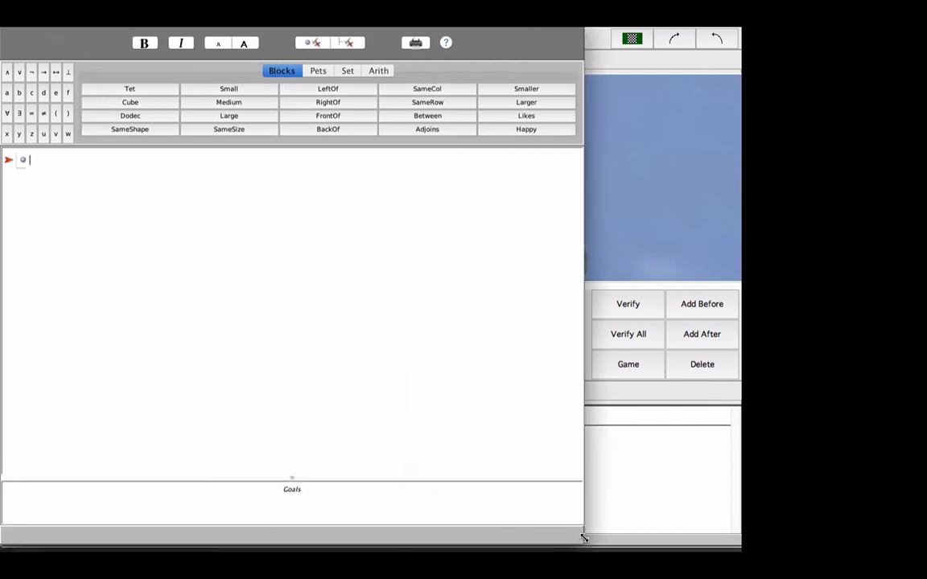
# Step: Enter Cube(a) as the first proof line and add a new step
pyautogui.click(137, 103)
pyautogui.click(7, 93)
pyautogui.click(105, 20)
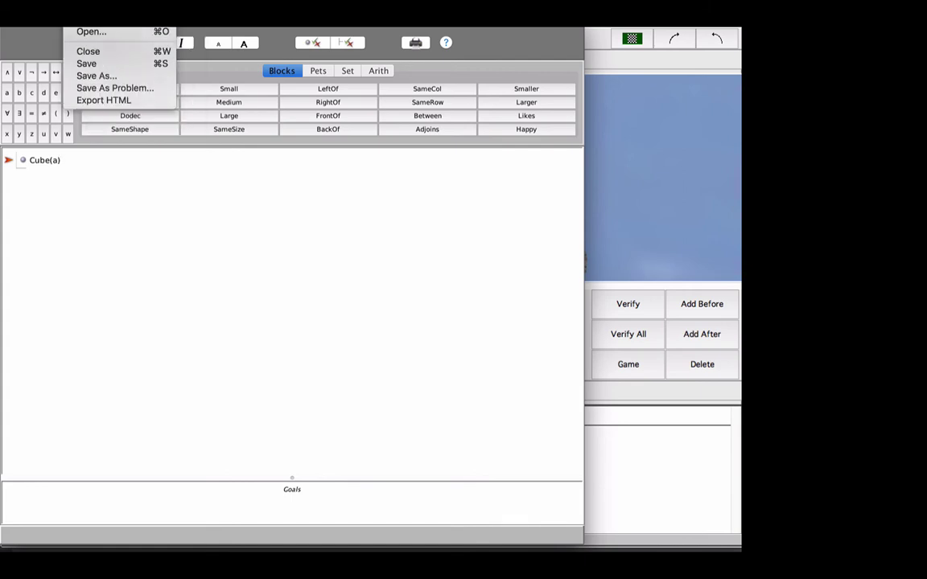
pyautogui.moveTo(80, 20)
pyautogui.moveTo(132, 20)
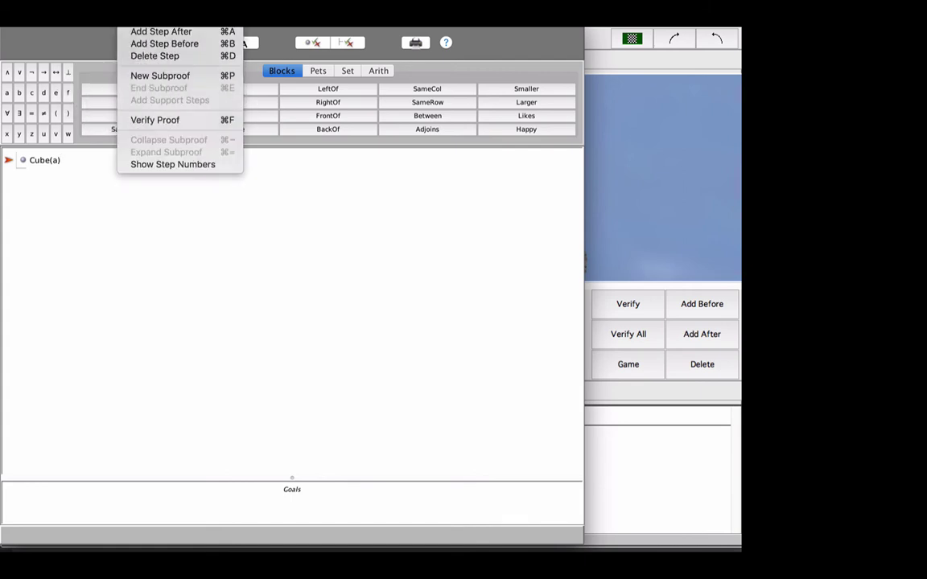
pyautogui.click(149, 42)
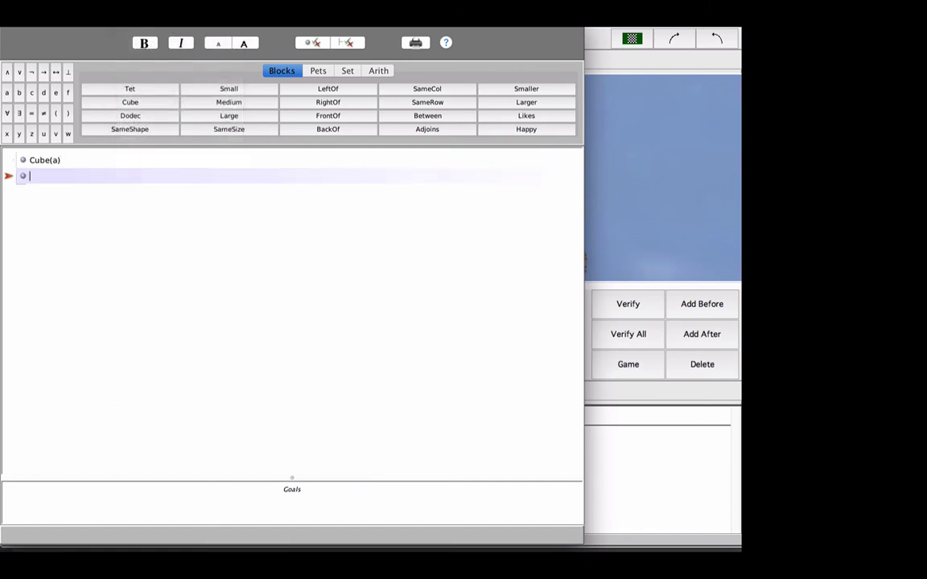
# Step: Enter a = b in the new step and add an empty step after it
pyautogui.click(7, 93)
pyautogui.click(30, 112)
pyautogui.click(21, 93)
pyautogui.click(100, 12)
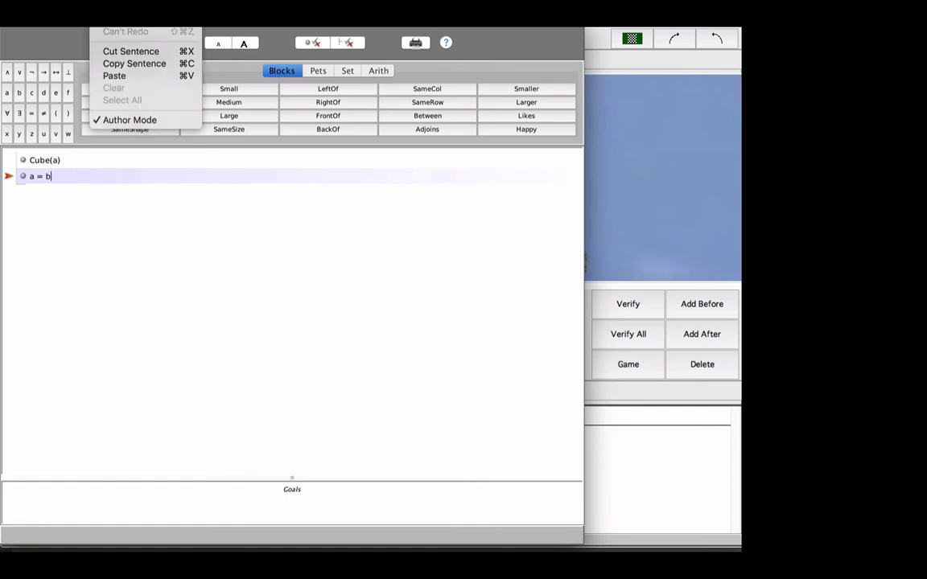
pyautogui.moveTo(137, 13)
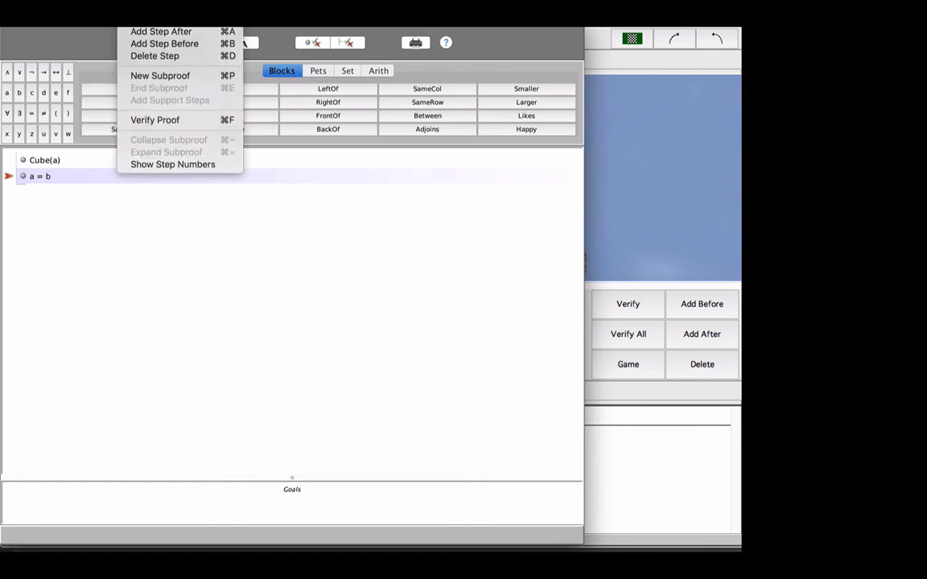
pyautogui.click(143, 32)
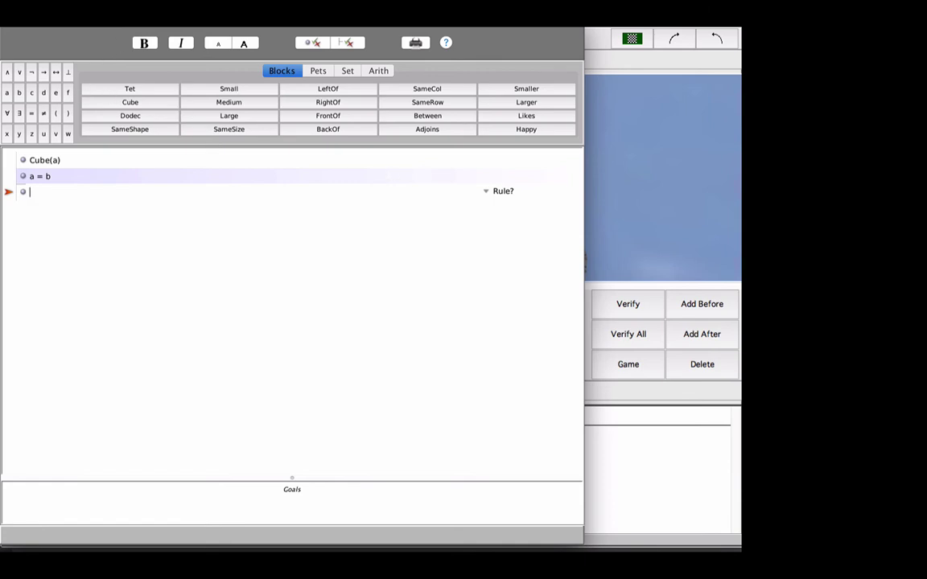
# Step: Set the proof font to size 20 and bold
pyautogui.click(170, 20)
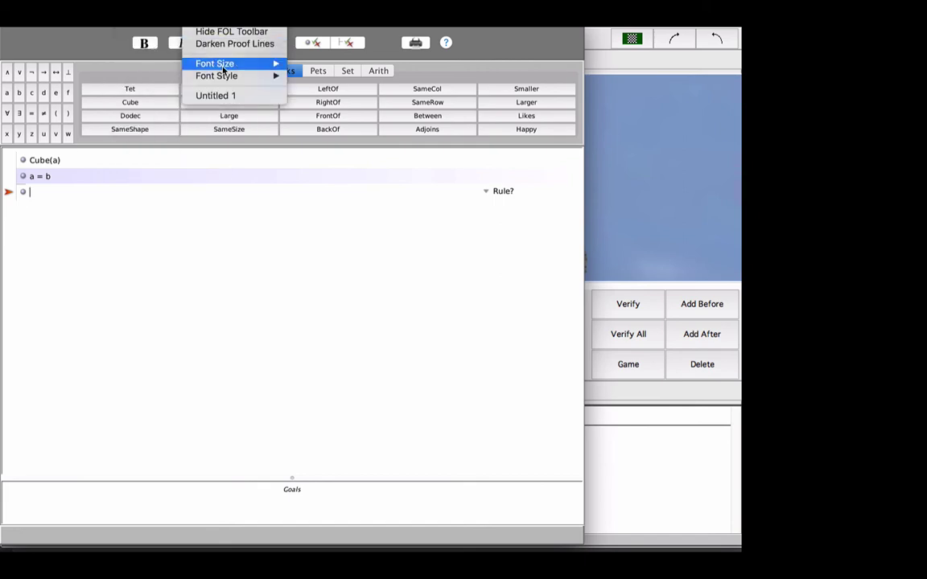
pyautogui.moveTo(210, 64)
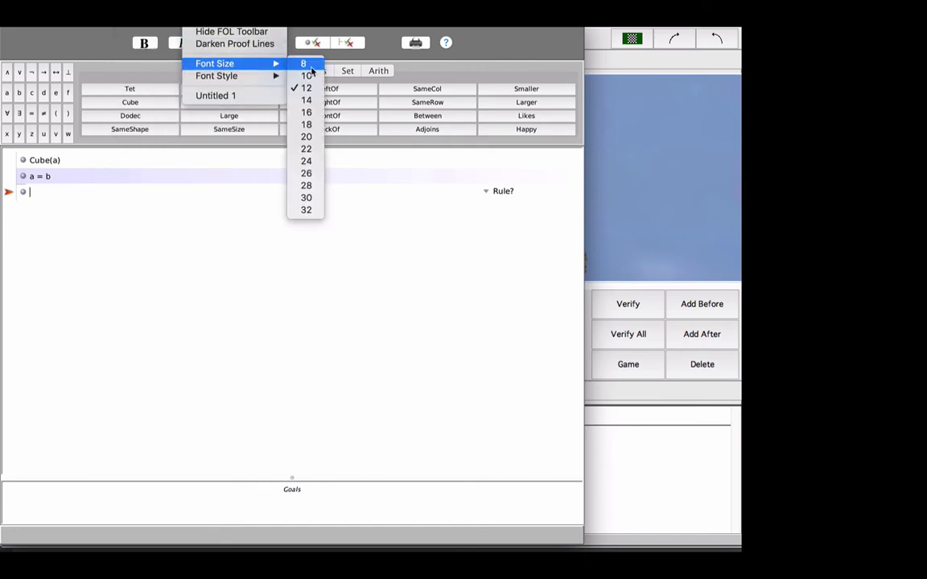
pyautogui.click(306, 137)
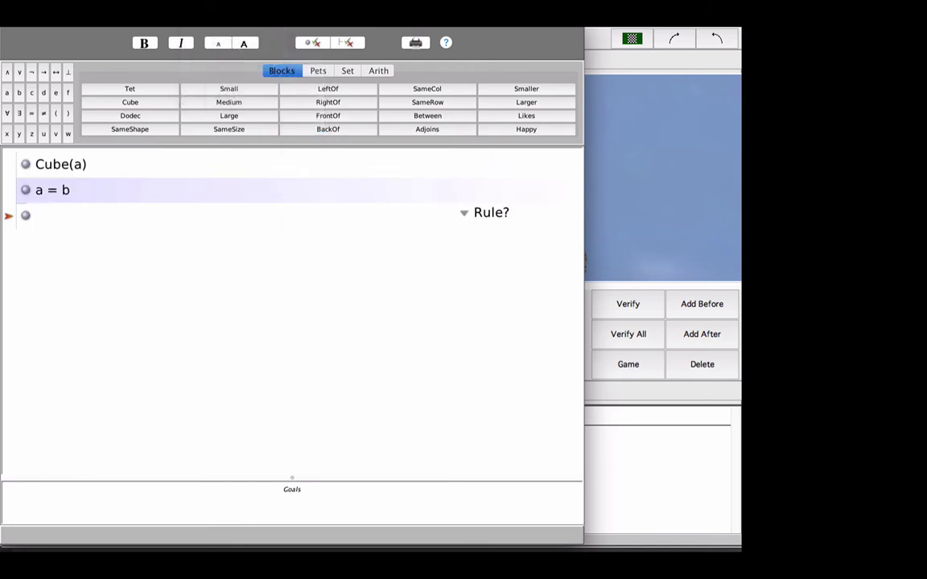
pyautogui.click(205, 16)
pyautogui.moveTo(217, 76)
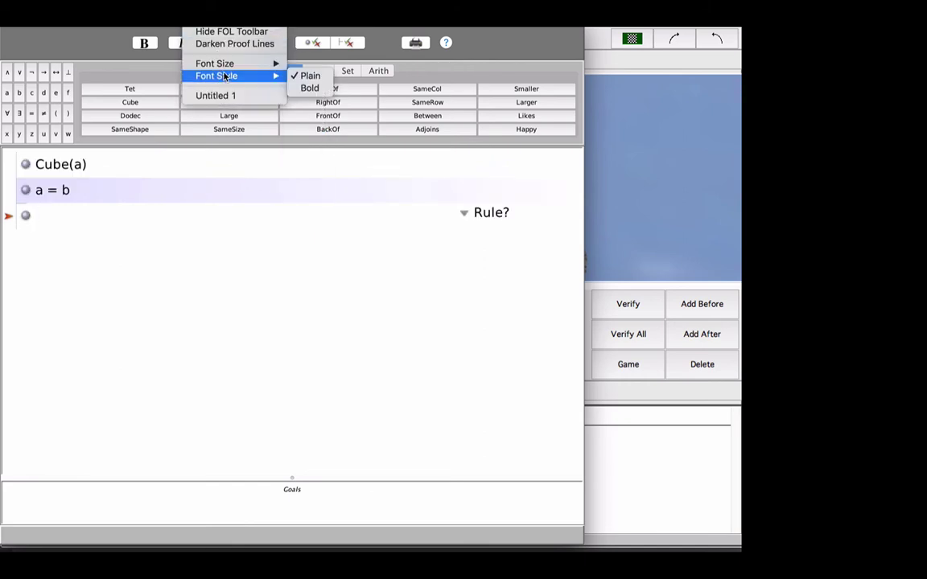
pyautogui.click(311, 89)
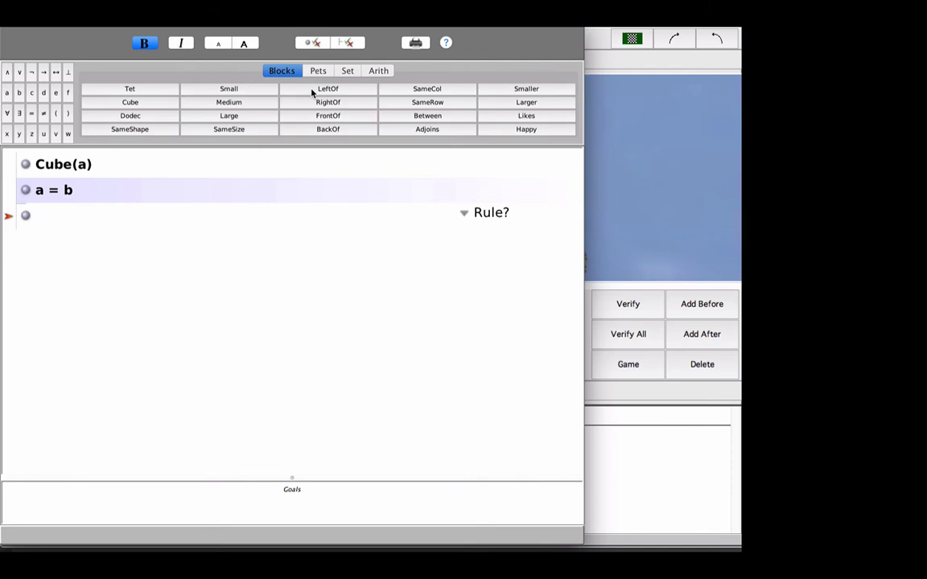
pyautogui.click(205, 16)
# Step: Darken the proof lines and enter Cube(b) on the third step
pyautogui.moveTo(173, 16)
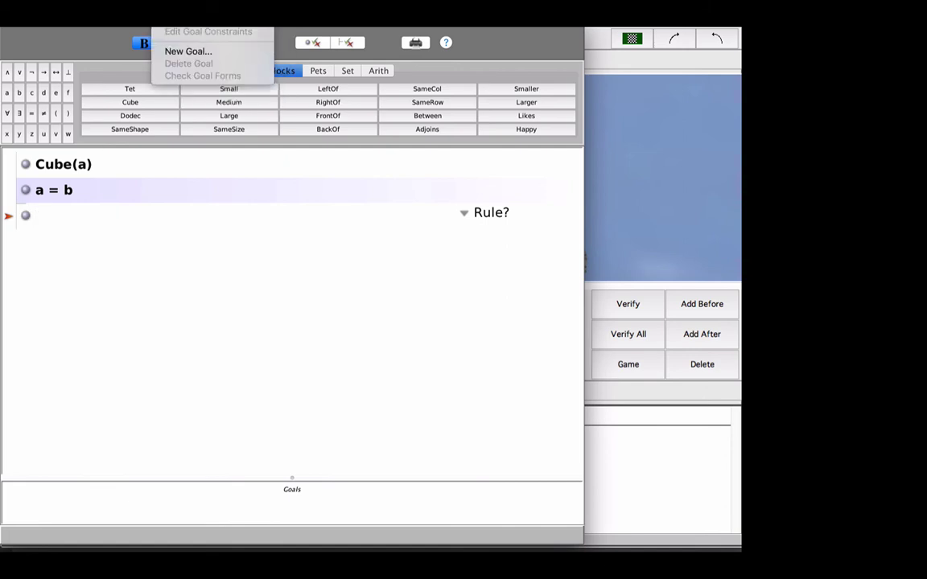
pyautogui.moveTo(208, 16)
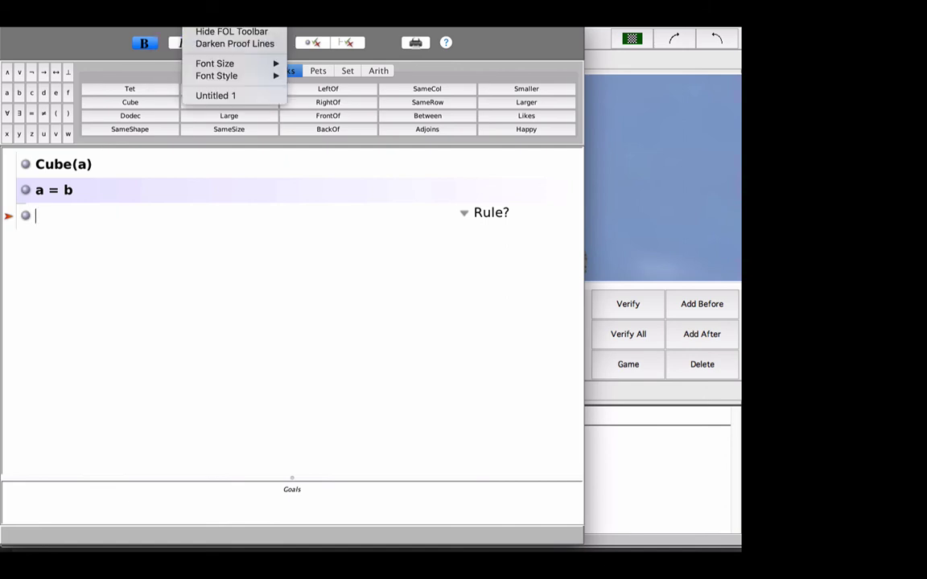
pyautogui.click(212, 43)
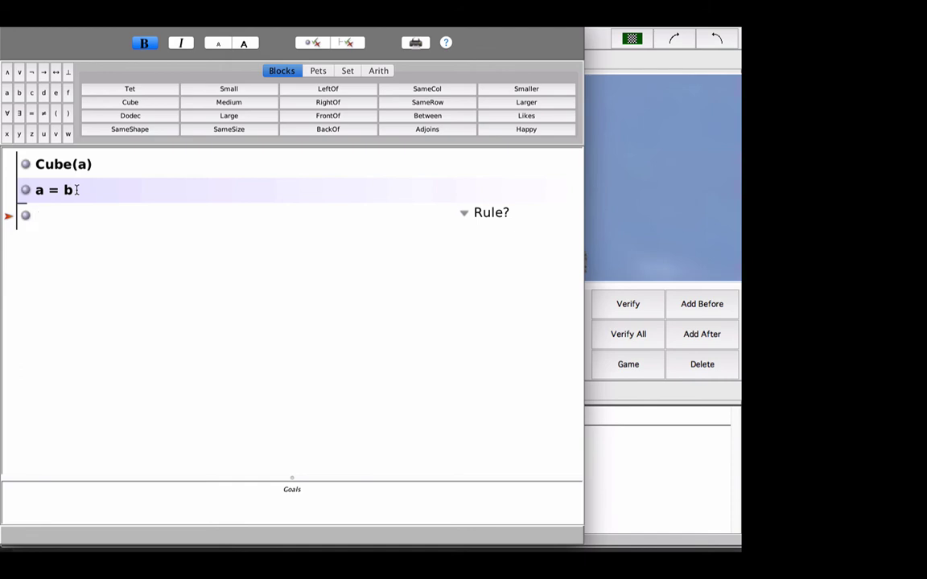
pyautogui.click(128, 100)
pyautogui.click(20, 93)
# Step: Cite Cube(a) and a = b as support for Cube(b), and show proof step numbers
pyautogui.click(73, 165)
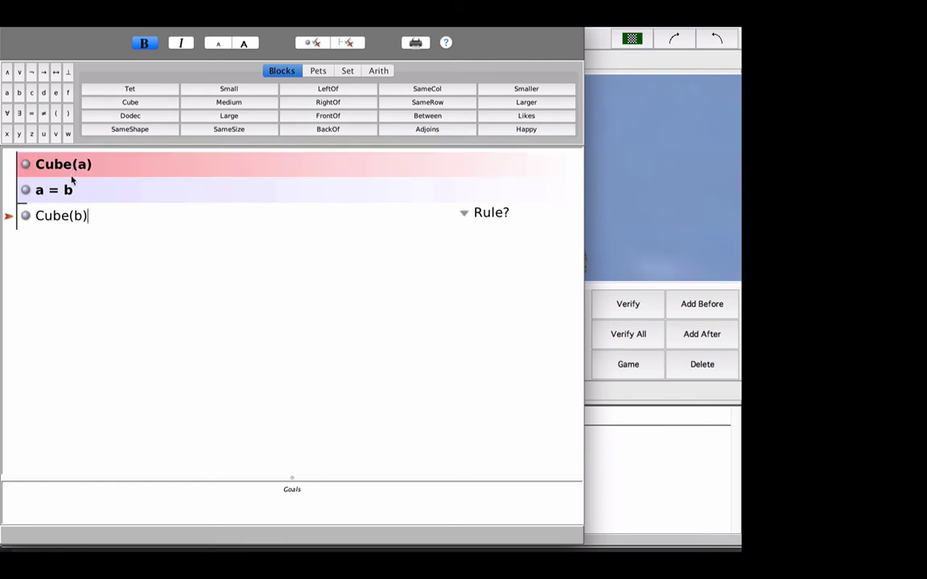
pyautogui.click(68, 190)
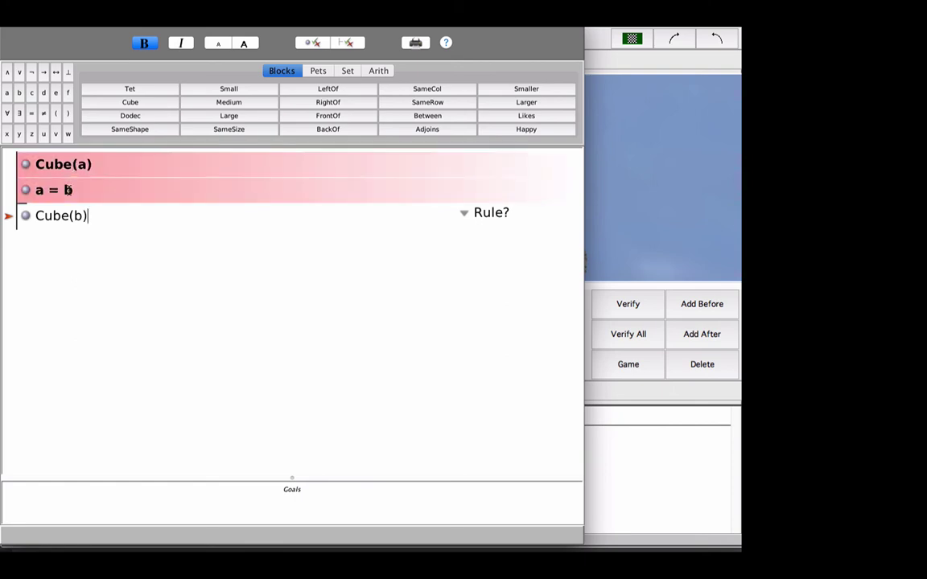
pyautogui.click(129, 24)
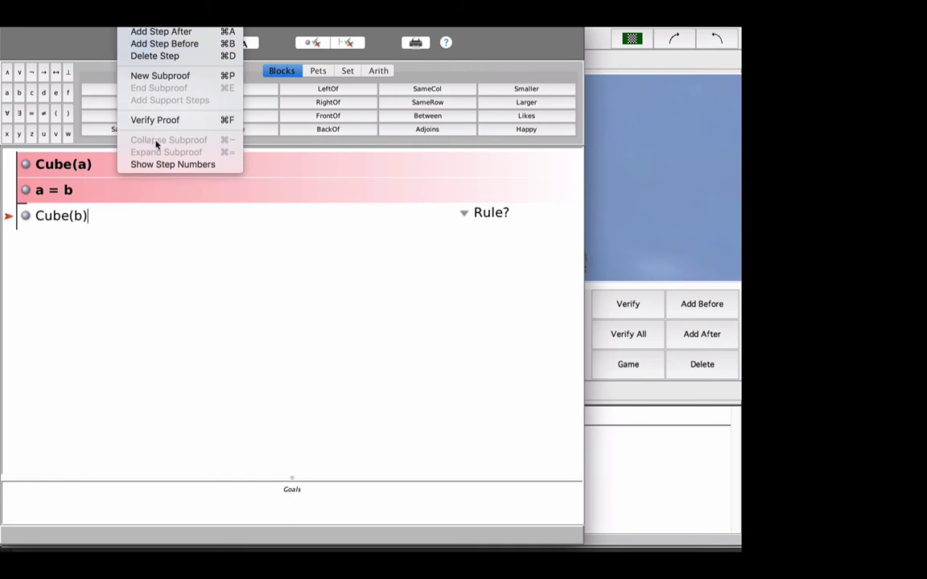
pyautogui.click(161, 165)
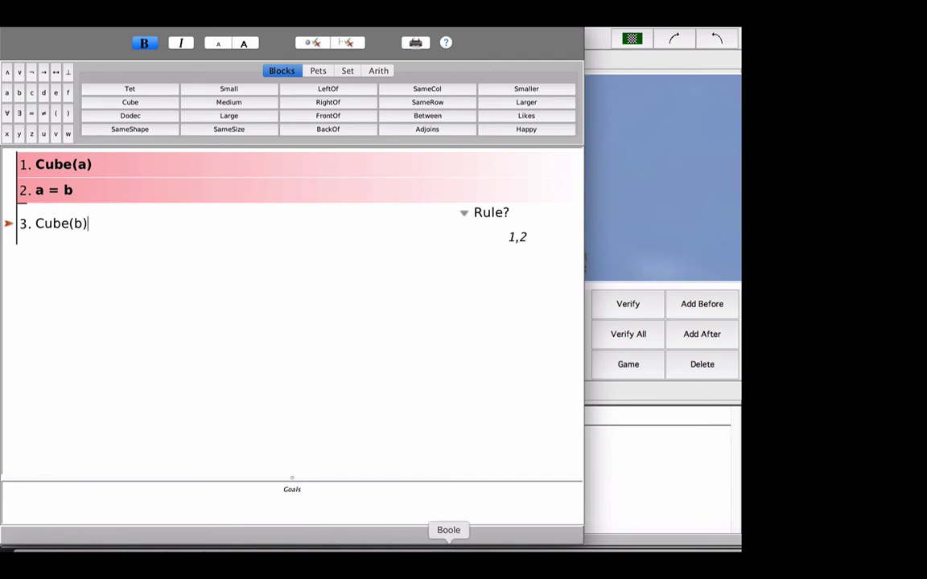
# Step: Launch Boole from the Dock and enlarge its blank truth-table window
pyautogui.click(449, 559)
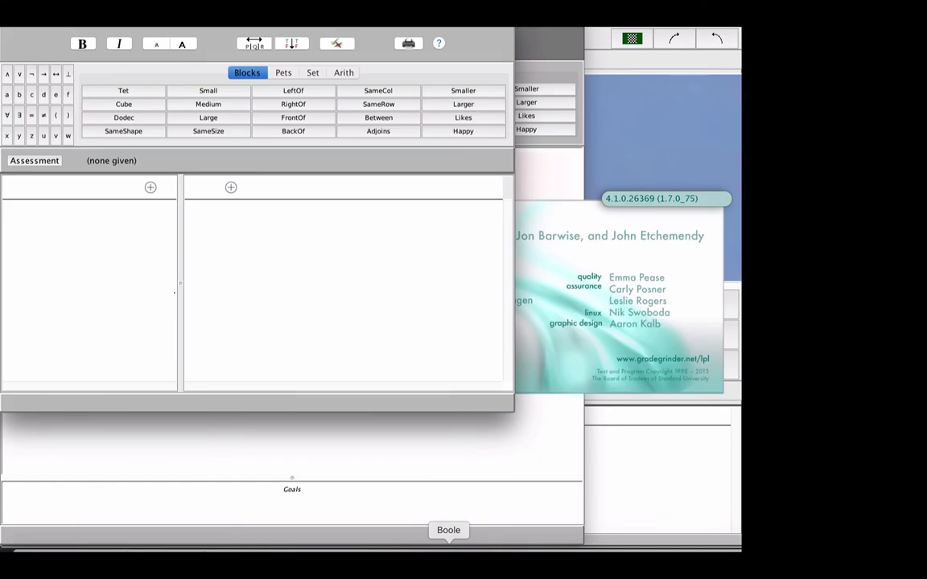
pyautogui.moveTo(511, 405); pyautogui.dragTo(724, 534)
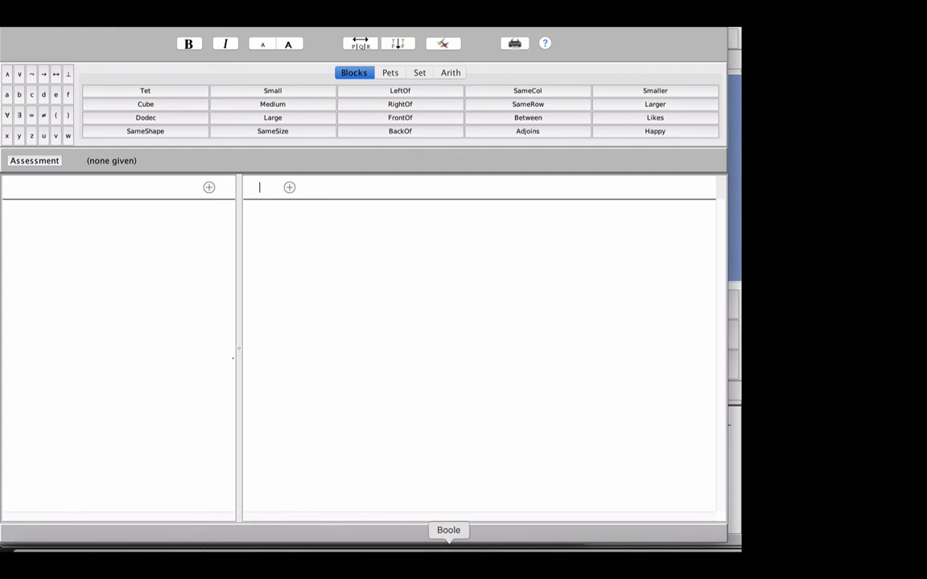
# Step: Launch the Submit program from the Dock
pyautogui.click(507, 560)
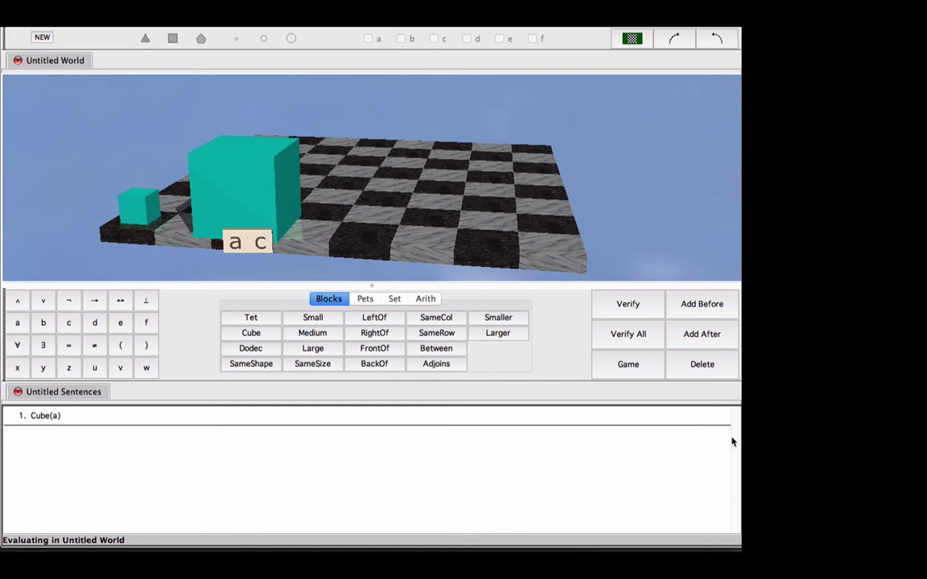
# Step: Select sentence Cube(a), choose Save Sentences As, then switch to the Submit window
pyautogui.click(71, 415)
pyautogui.click(145, 12)
pyautogui.moveTo(158, 84)
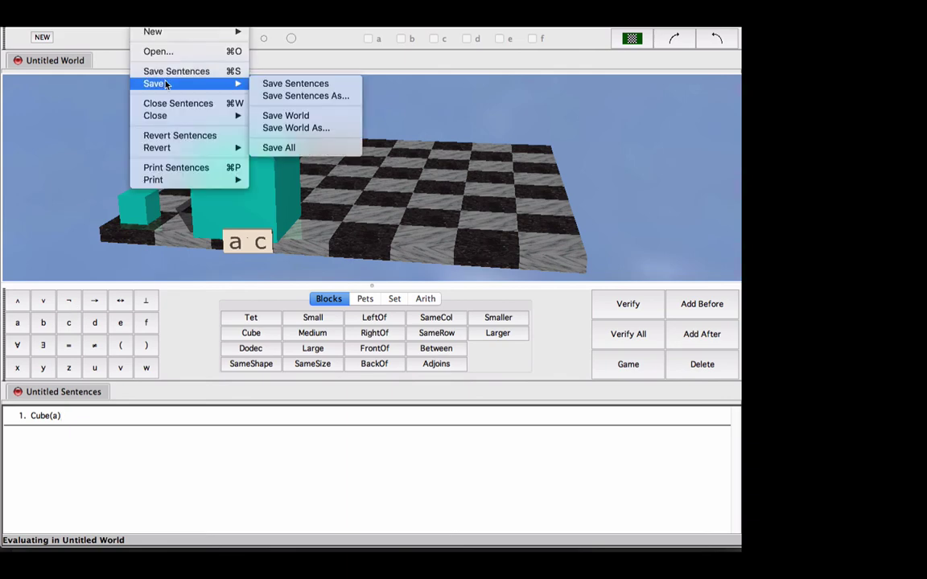
pyautogui.click(295, 96)
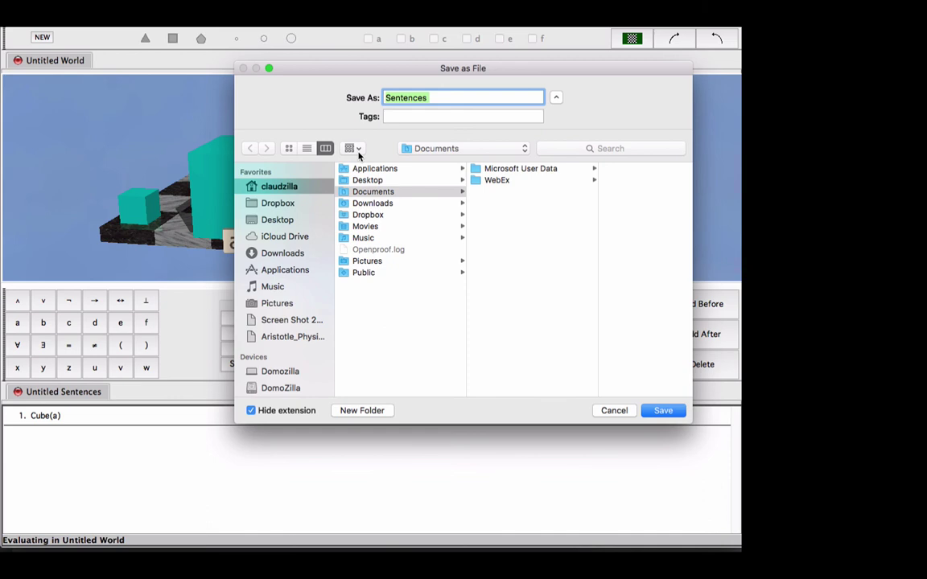
pyautogui.press('super+Tab')
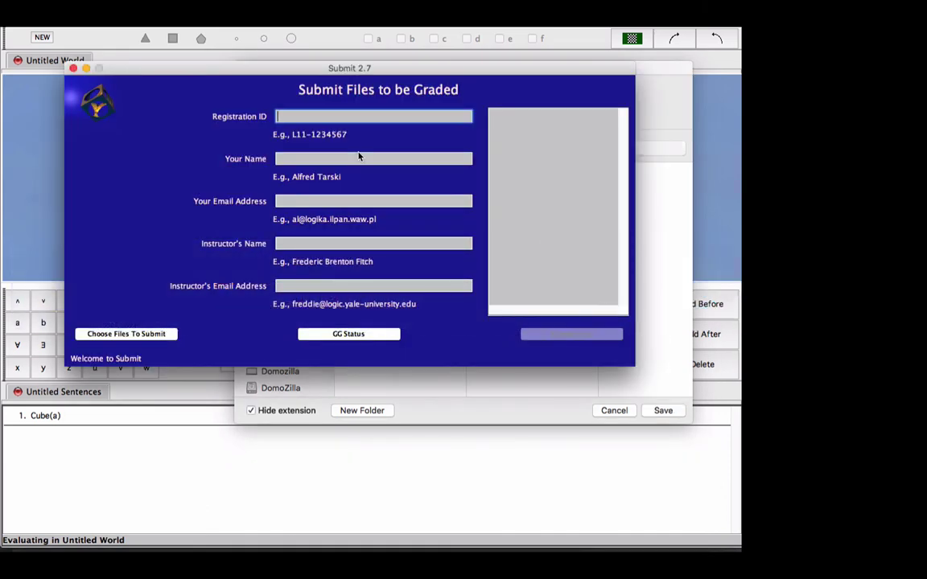
pyautogui.click(111, 337)
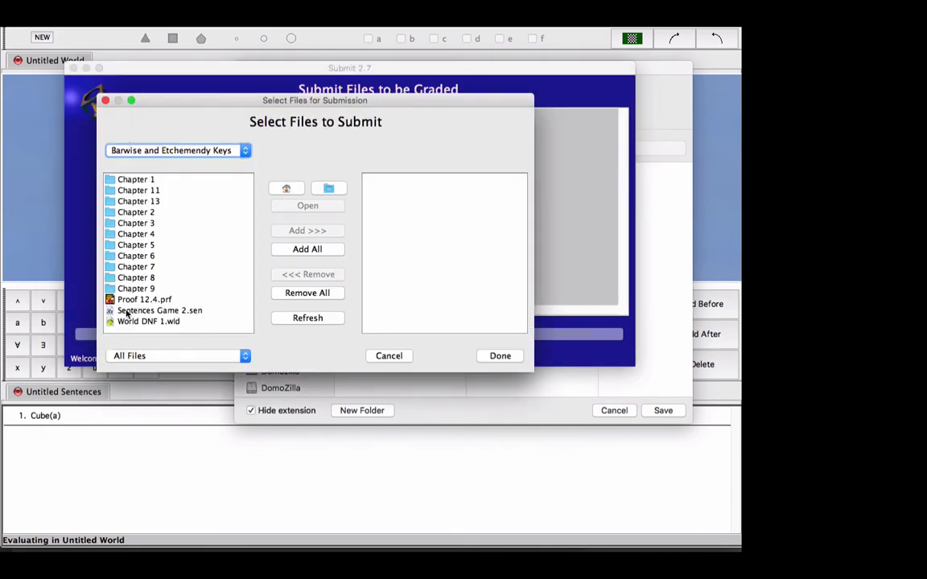
pyautogui.click(389, 356)
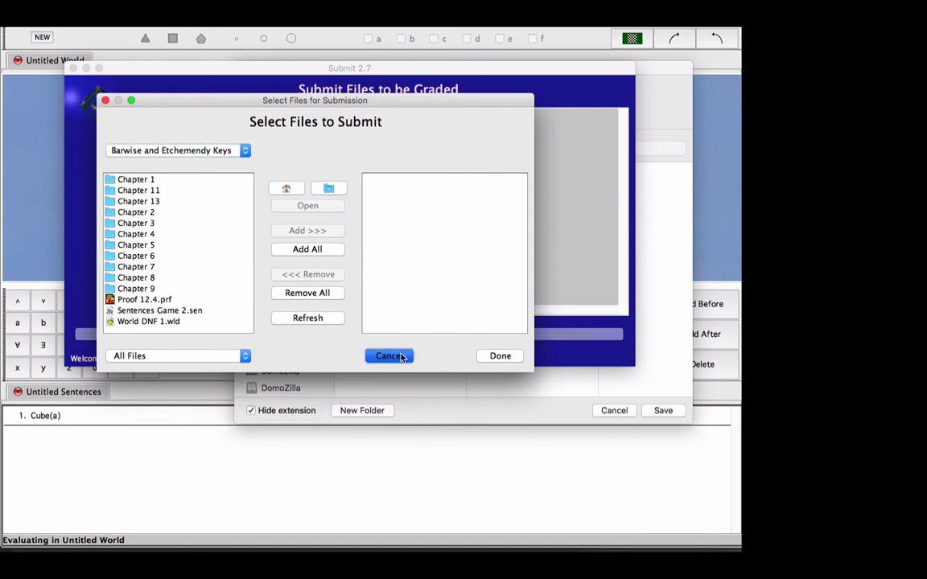